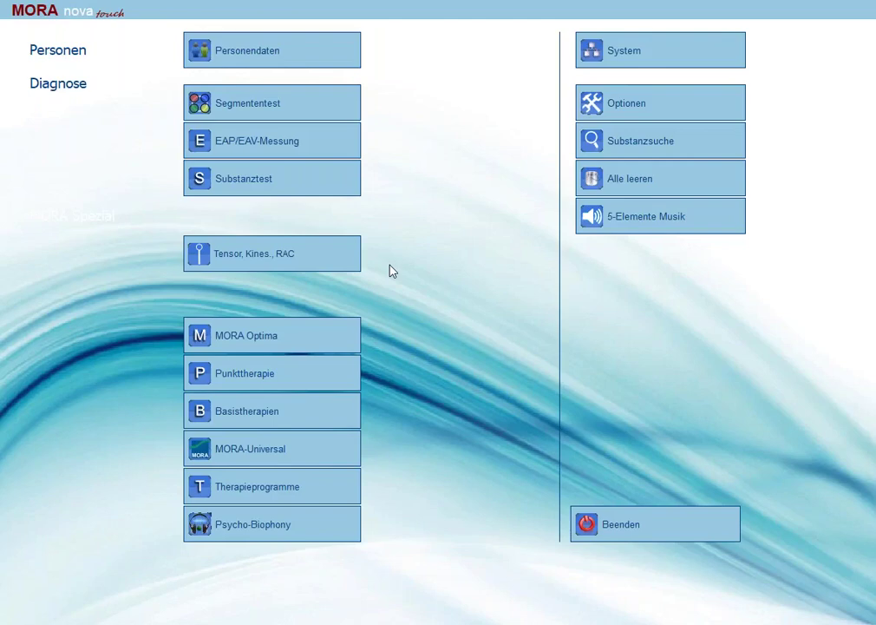
Search Personendaten for 'test', load that patient, and start an EAP/EAV-Messung
{"action": "left_click", "coordinate": [300, 54]}
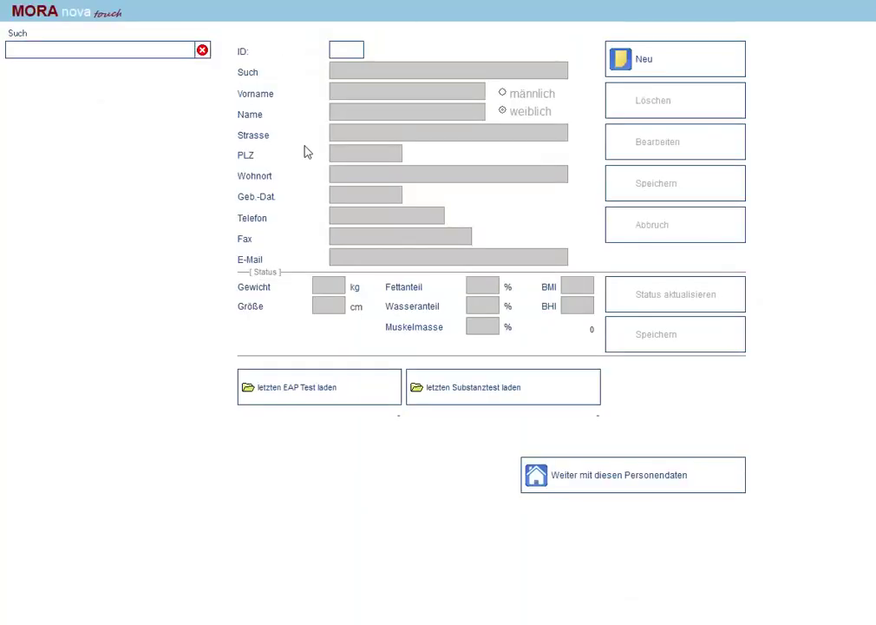
{"action": "left_click", "coordinate": [147, 51]}
{"action": "type", "text": "t"}
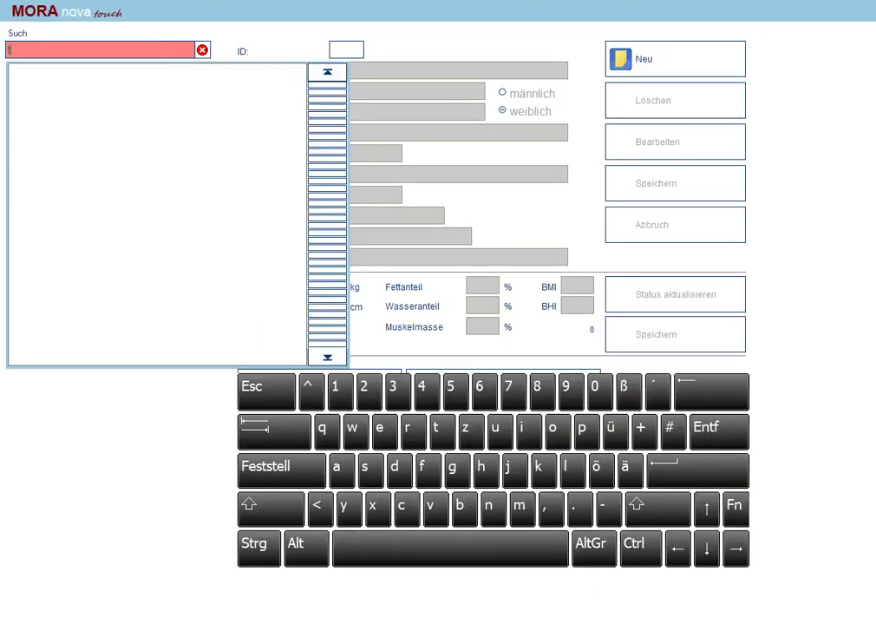
{"action": "type", "text": "est"}
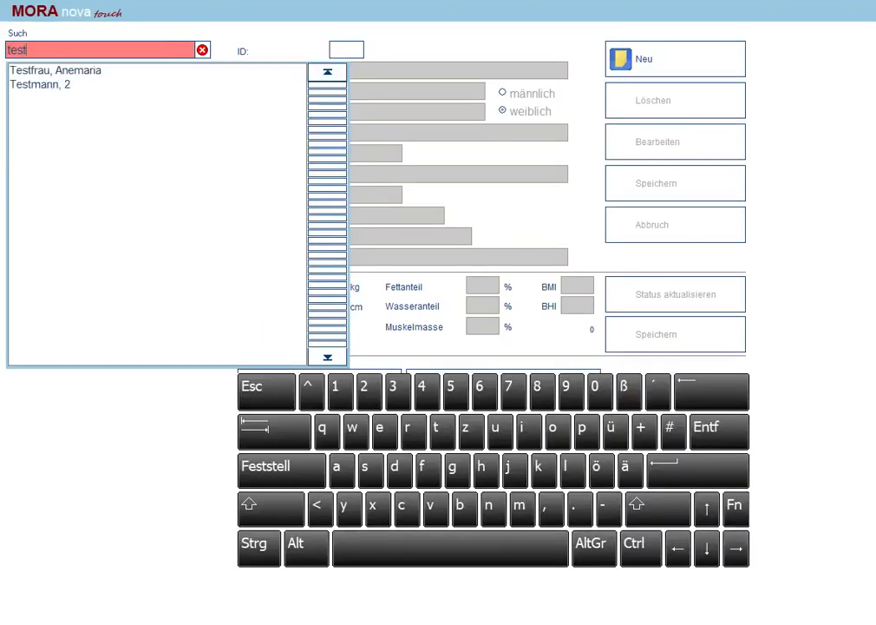
{"action": "left_click", "coordinate": [74, 70]}
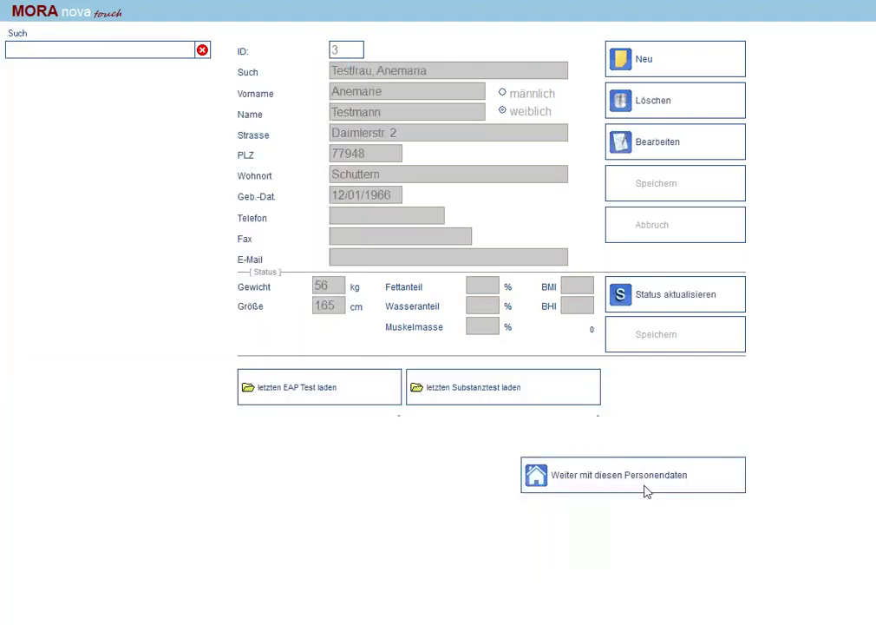
{"action": "left_click", "coordinate": [645, 491]}
{"action": "left_click", "coordinate": [302, 155]}
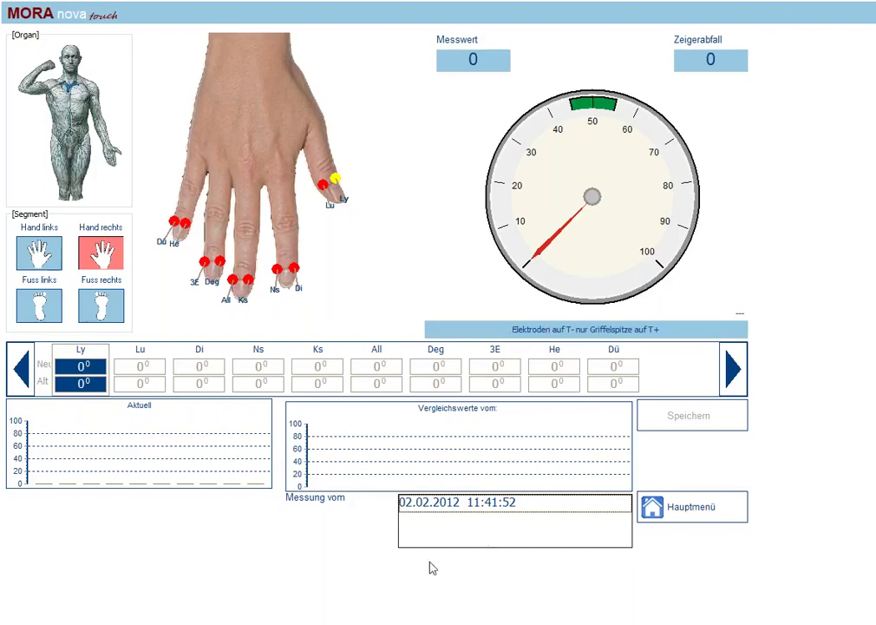
Load the 02.02.2012 11:41:52 measurement as comparison values, then return to Hauptmenü
{"action": "left_click", "coordinate": [445, 504]}
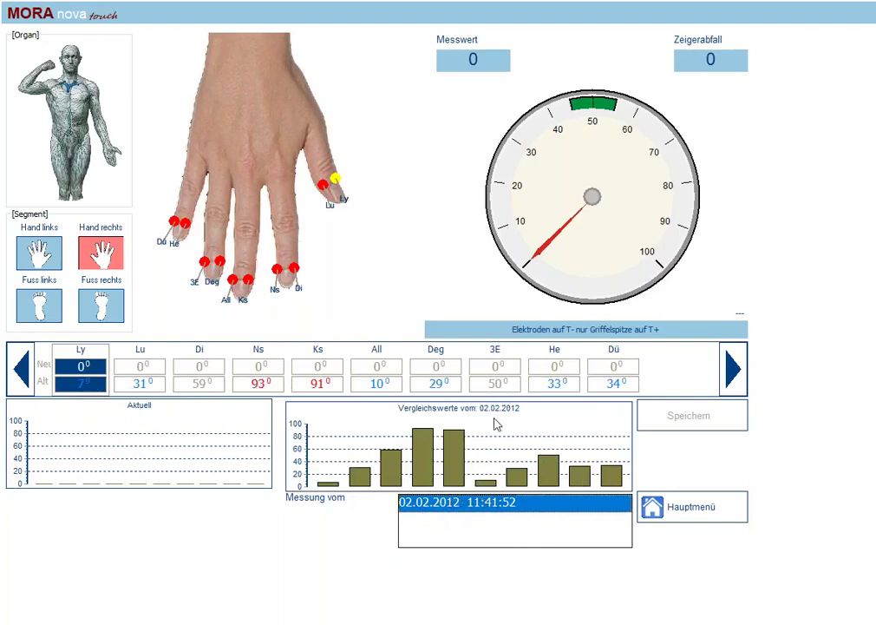
{"action": "left_click", "coordinate": [699, 513]}
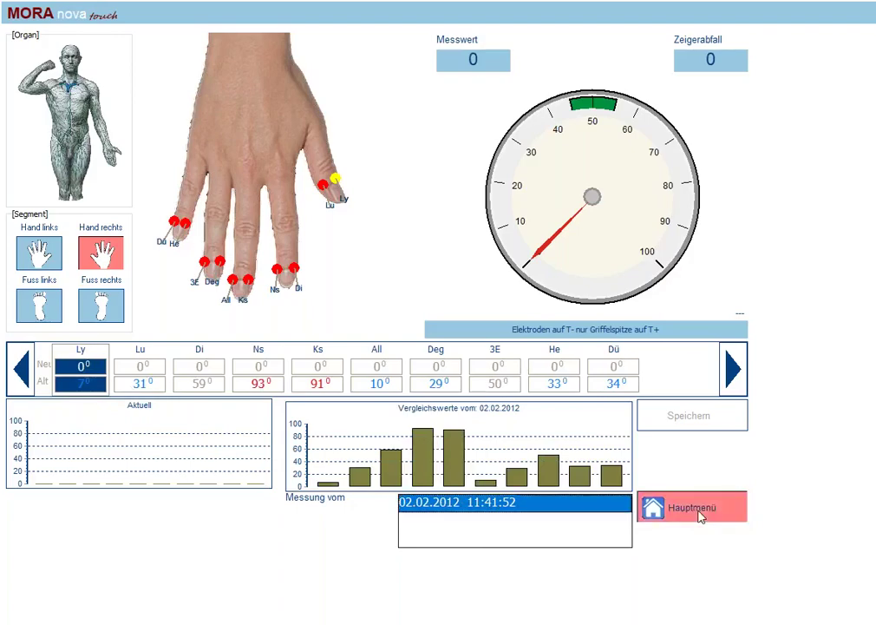
Open Substanztest, confirm the test-mode prompt with Weiter, and return to Hauptmenü
{"action": "left_click", "coordinate": [295, 174]}
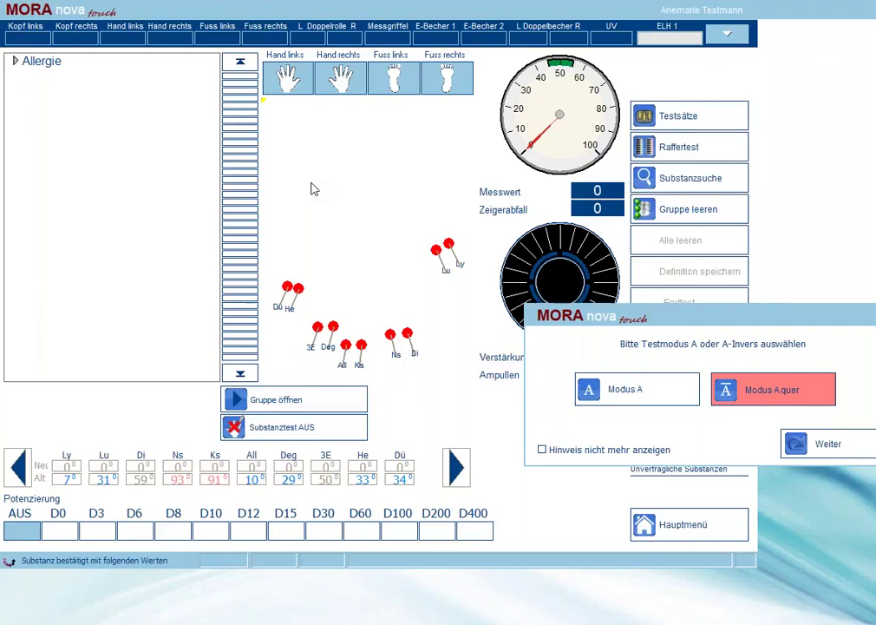
{"action": "left_click", "coordinate": [829, 443]}
{"action": "left_click", "coordinate": [683, 524]}
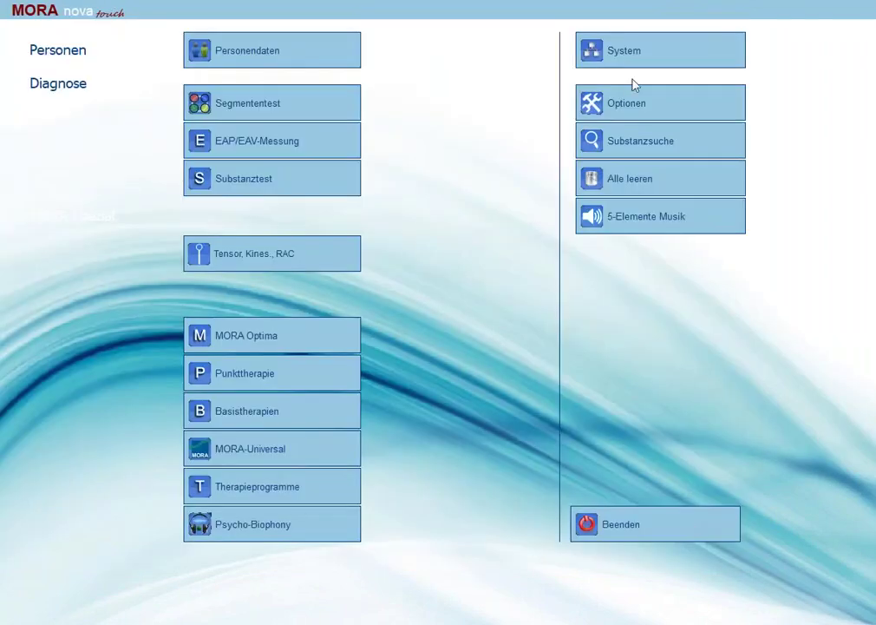
Switch the Optionen language to English and reopen the Substance Test
{"action": "left_click", "coordinate": [634, 119]}
{"action": "left_click", "coordinate": [491, 510]}
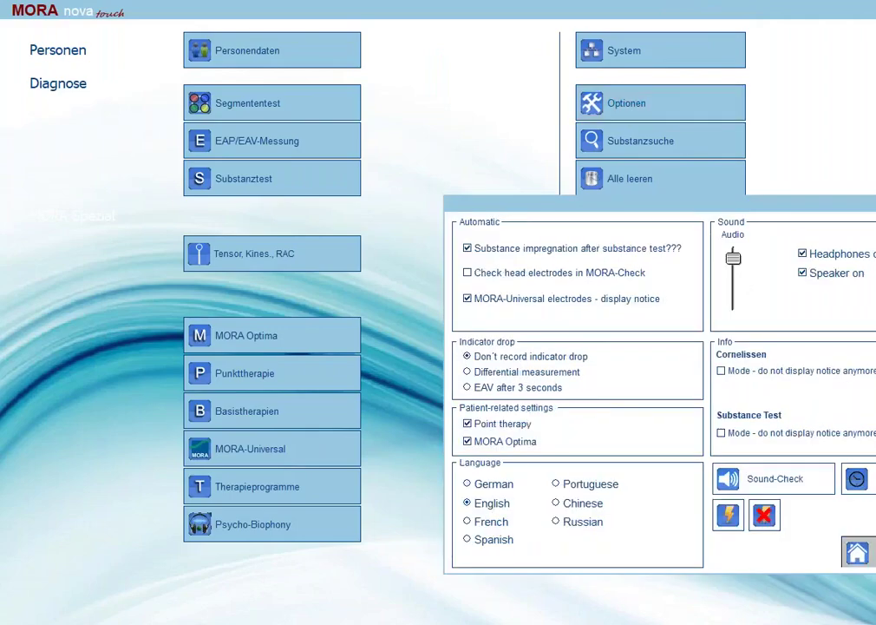
{"action": "left_click", "coordinate": [349, 190]}
{"action": "left_click", "coordinate": [349, 189]}
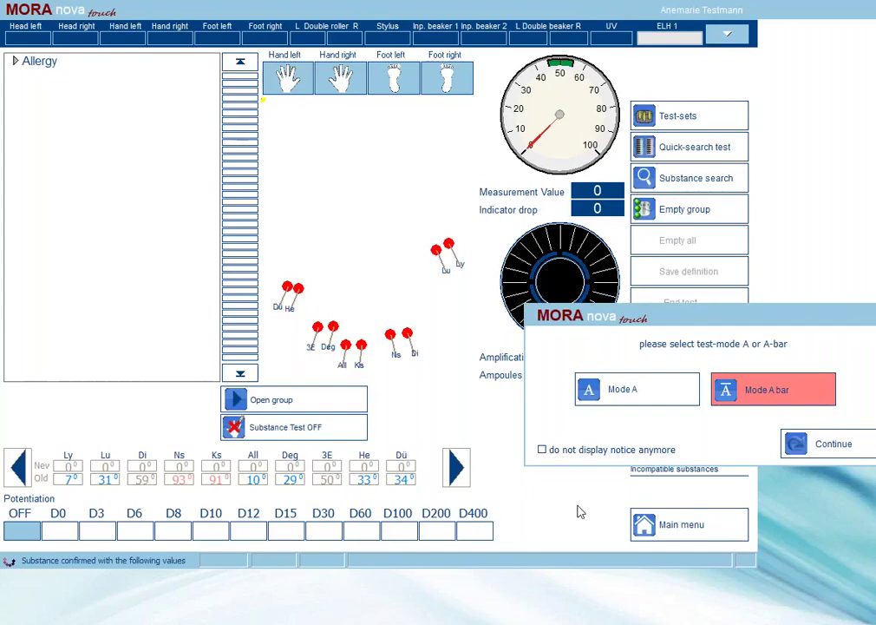
Pick Mode A, then Mode A bar, and continue past the test-mode prompt
{"action": "left_click", "coordinate": [649, 400]}
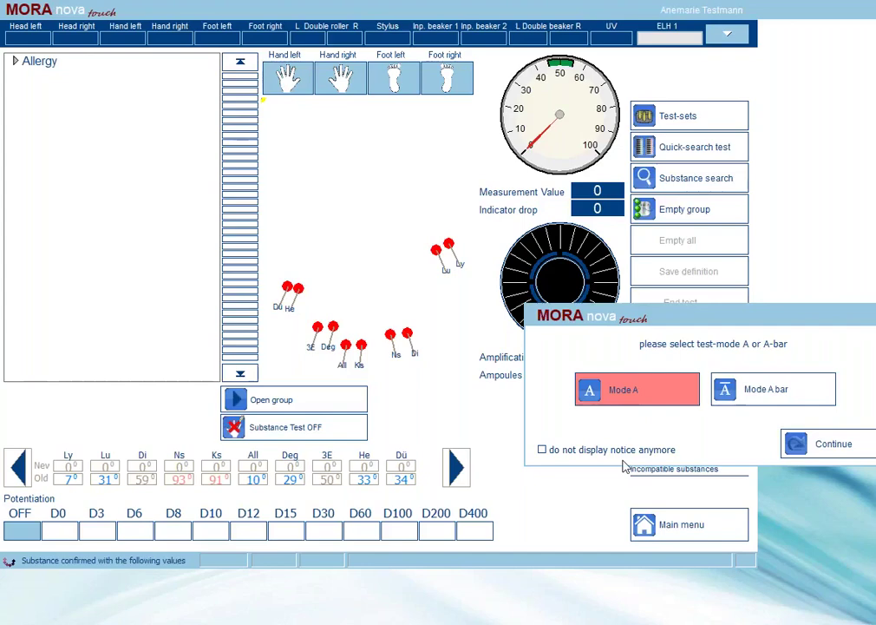
{"action": "left_click", "coordinate": [744, 411]}
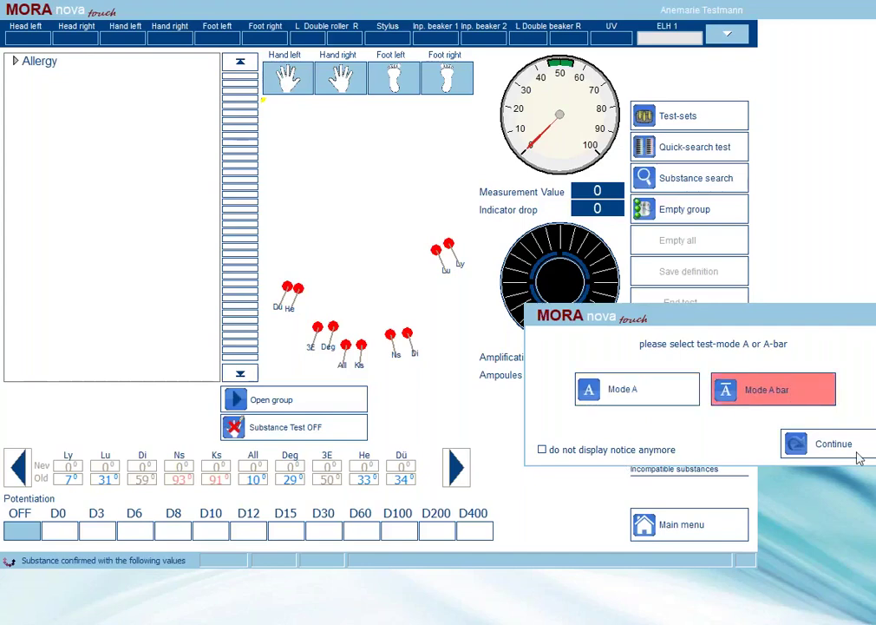
{"action": "left_click", "coordinate": [831, 444]}
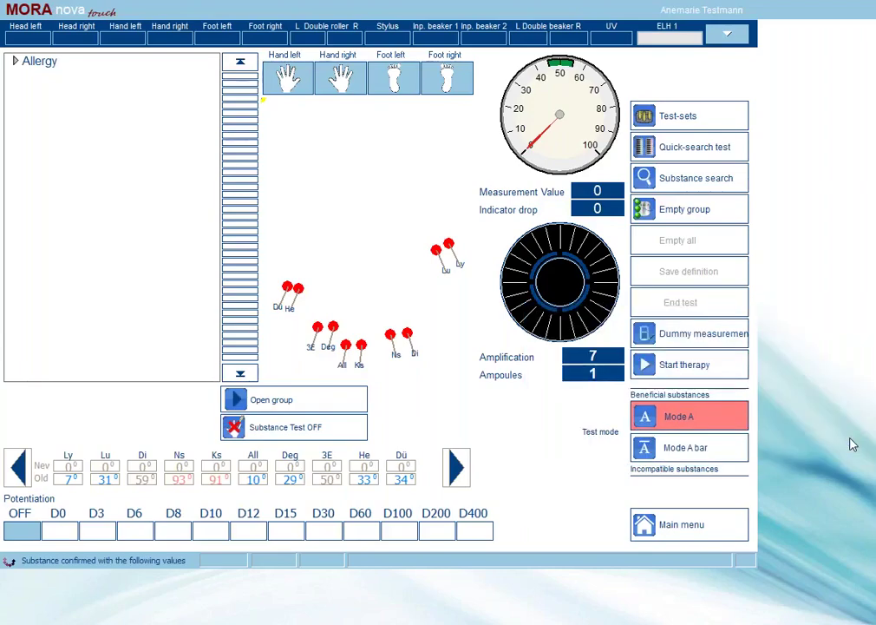
Set Mode A bar, load the Allergy test set, and select its Major allergens subgroup
{"action": "left_click", "coordinate": [724, 417]}
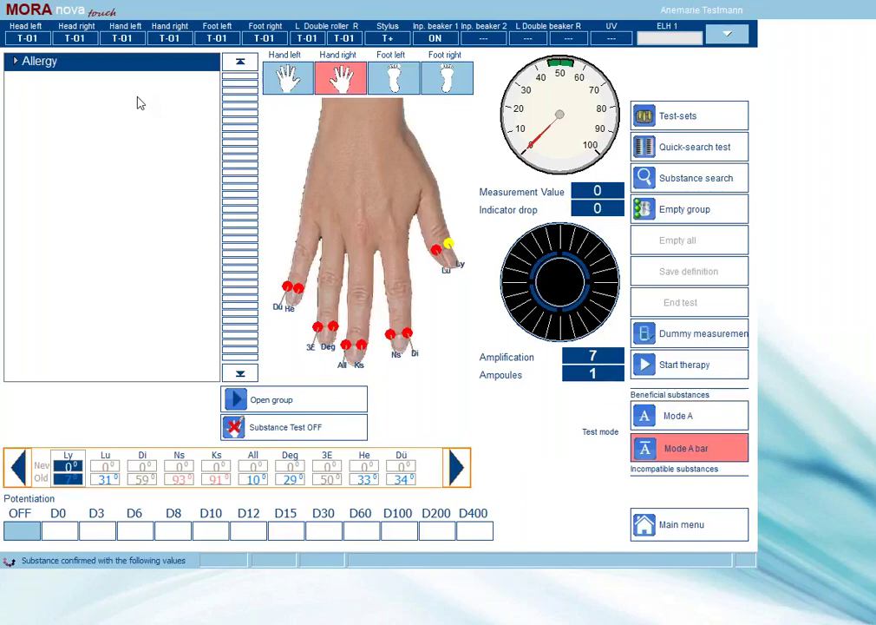
{"action": "left_click", "coordinate": [673, 119]}
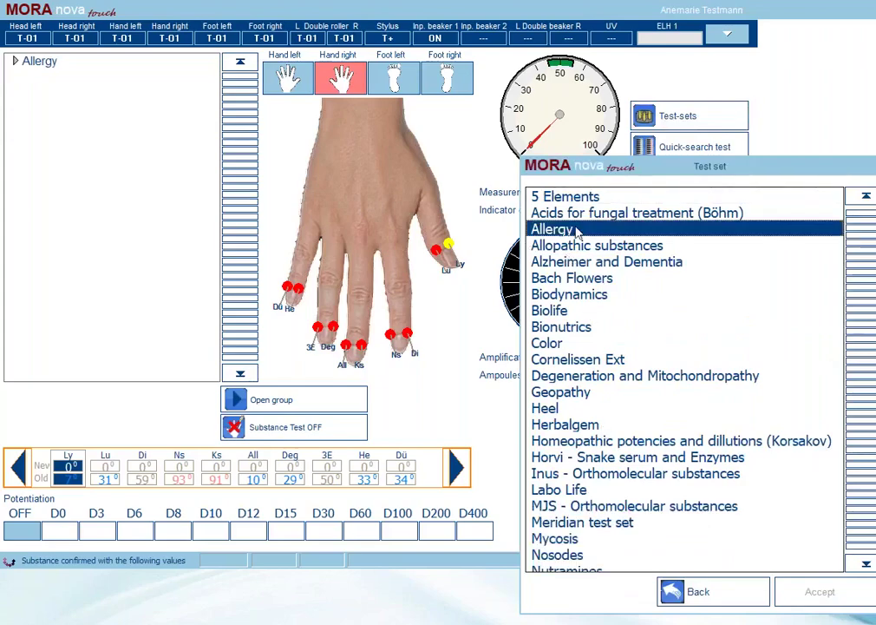
{"action": "left_click", "coordinate": [816, 598]}
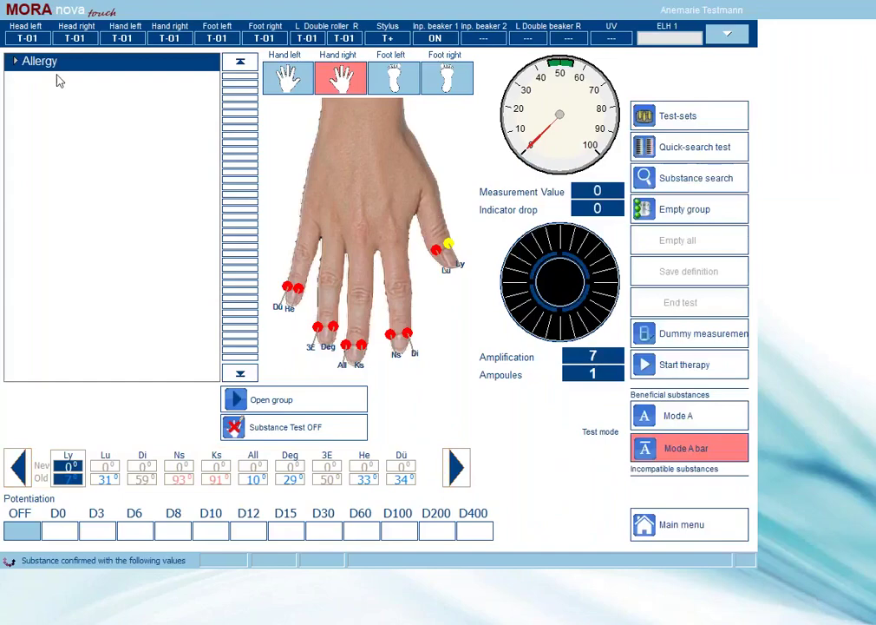
{"action": "left_click", "coordinate": [108, 68]}
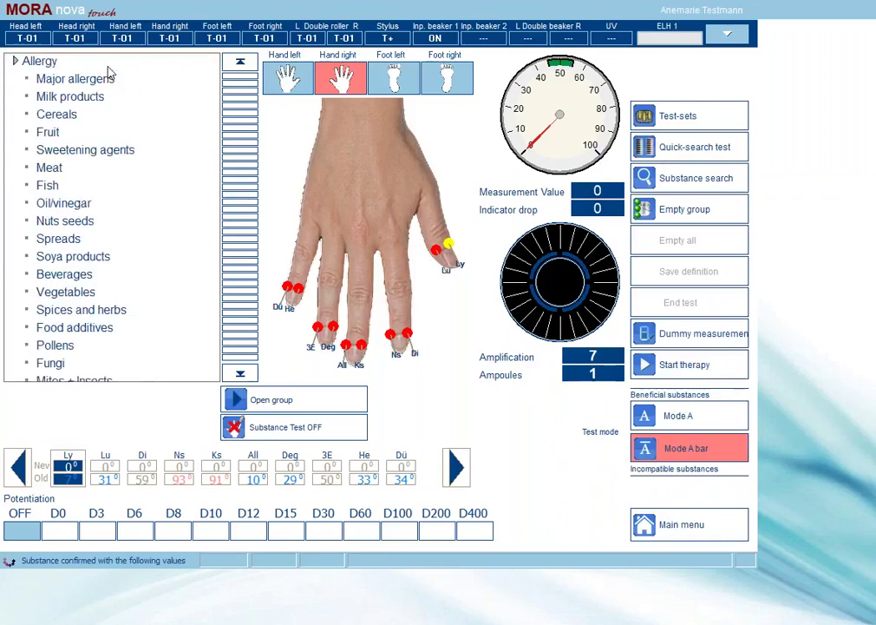
{"action": "left_click", "coordinate": [108, 75]}
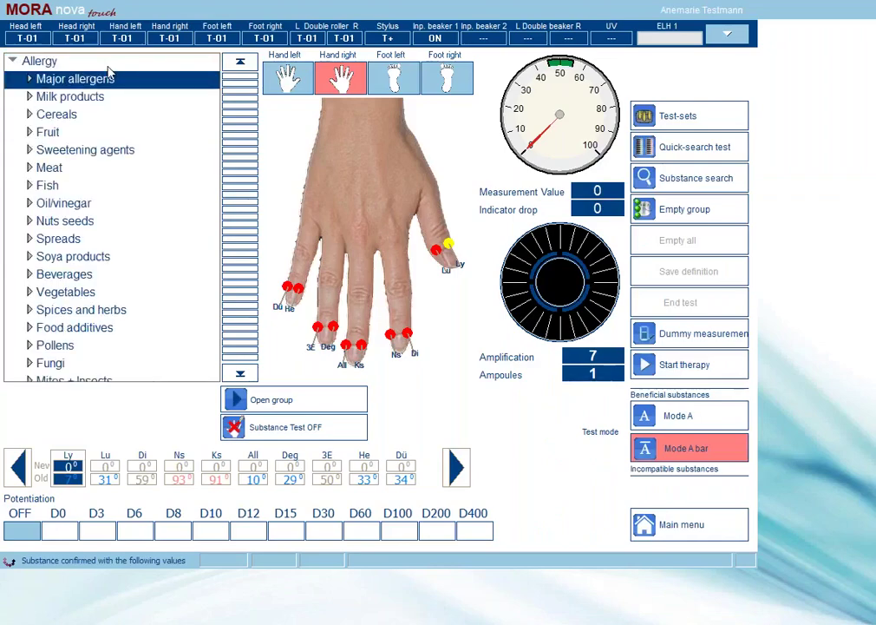
Re-expand the Allergy tree, open the Major allergens group, and choose Amalgam
{"action": "double_click", "coordinate": [109, 77]}
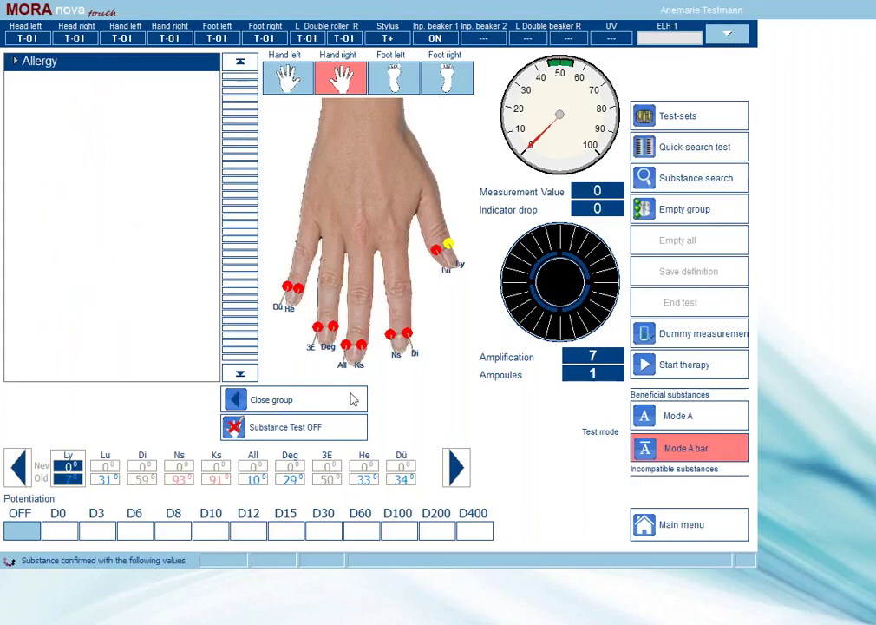
{"action": "left_click", "coordinate": [360, 398]}
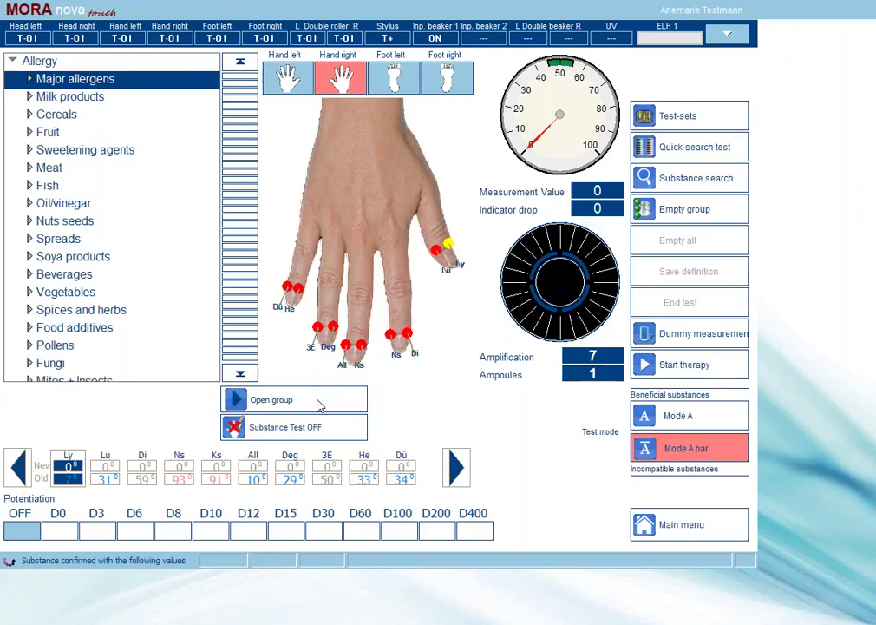
{"action": "left_click", "coordinate": [320, 405]}
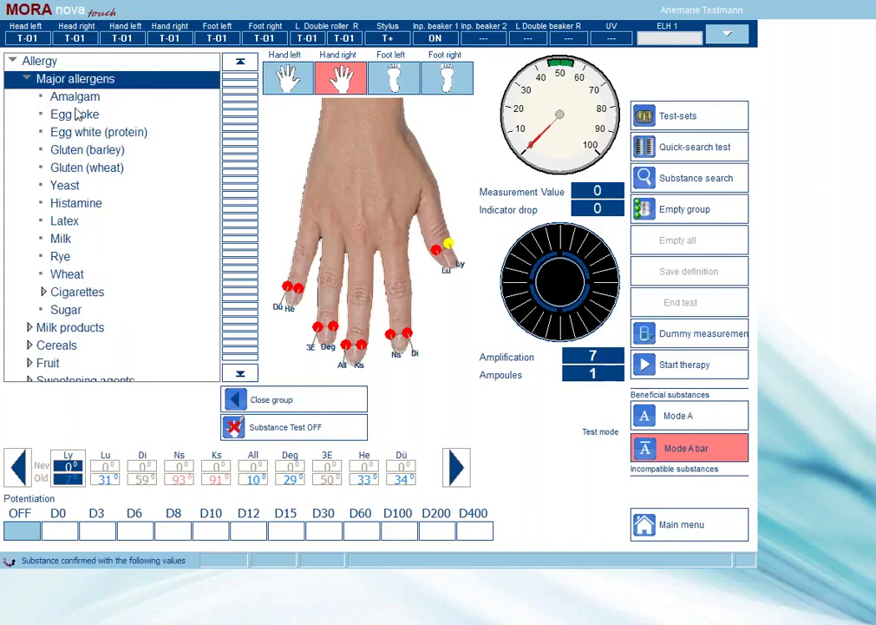
{"action": "left_click", "coordinate": [100, 98]}
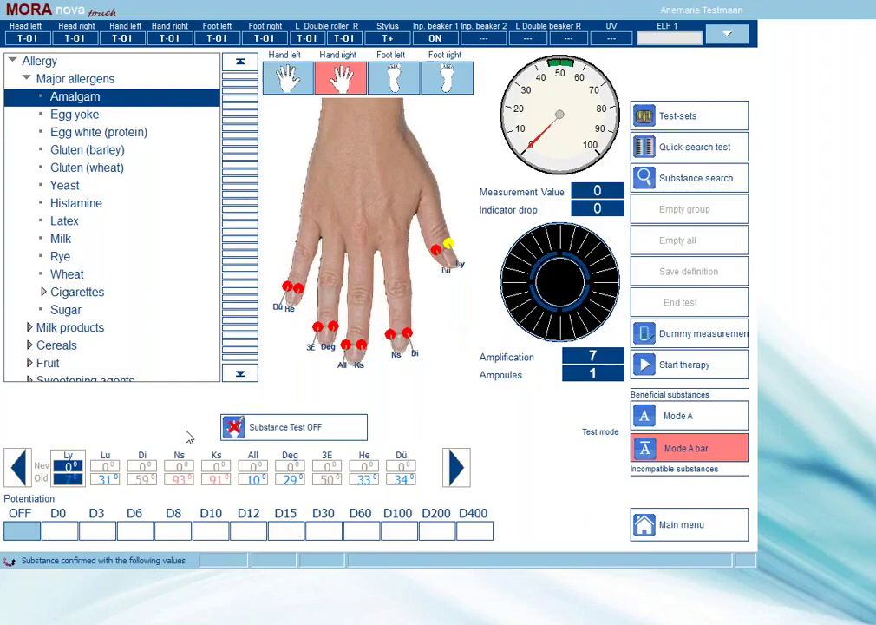
Try the Ns, Ks and 3E points, settling on Ks as the measuring point
{"action": "left_click", "coordinate": [179, 468]}
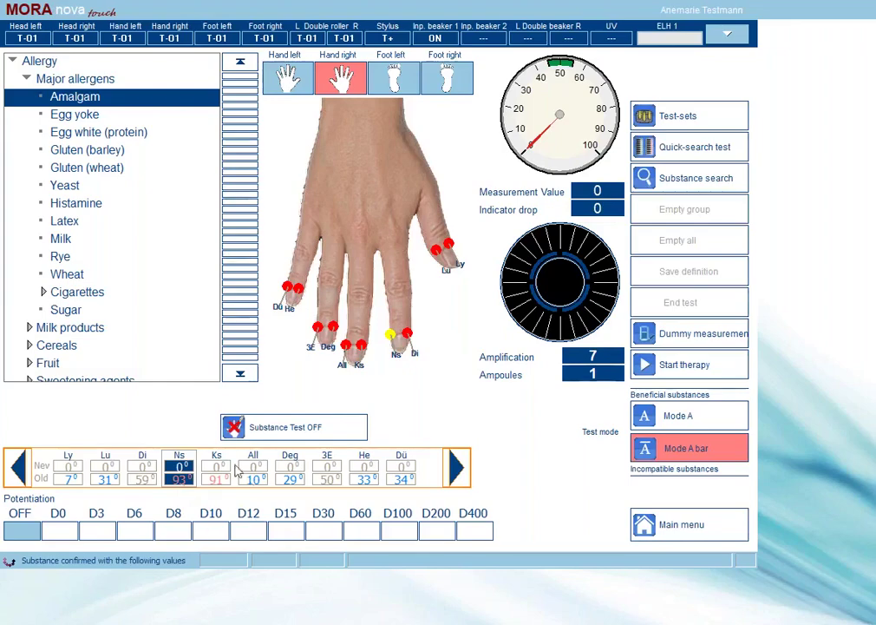
{"action": "left_click", "coordinate": [220, 473]}
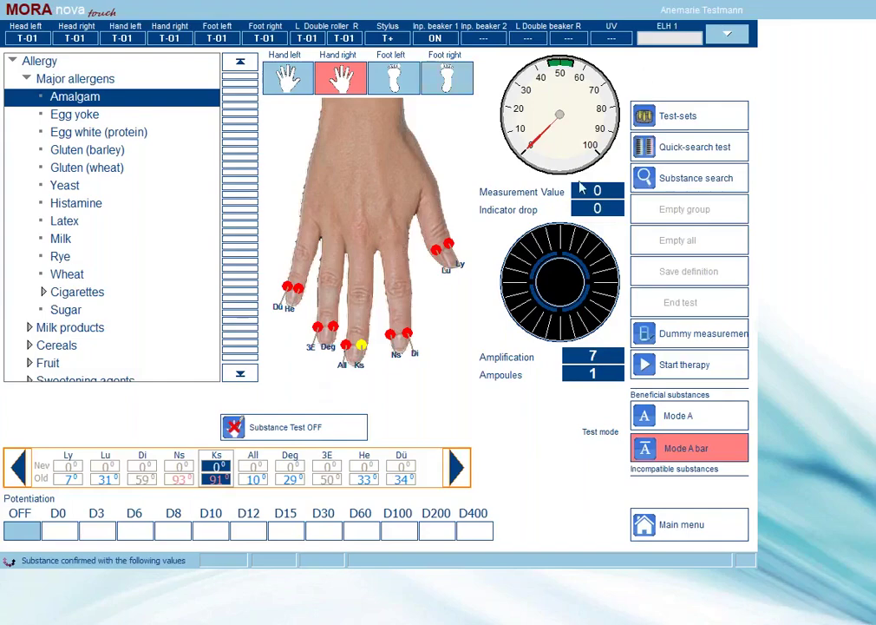
{"action": "left_click", "coordinate": [316, 482]}
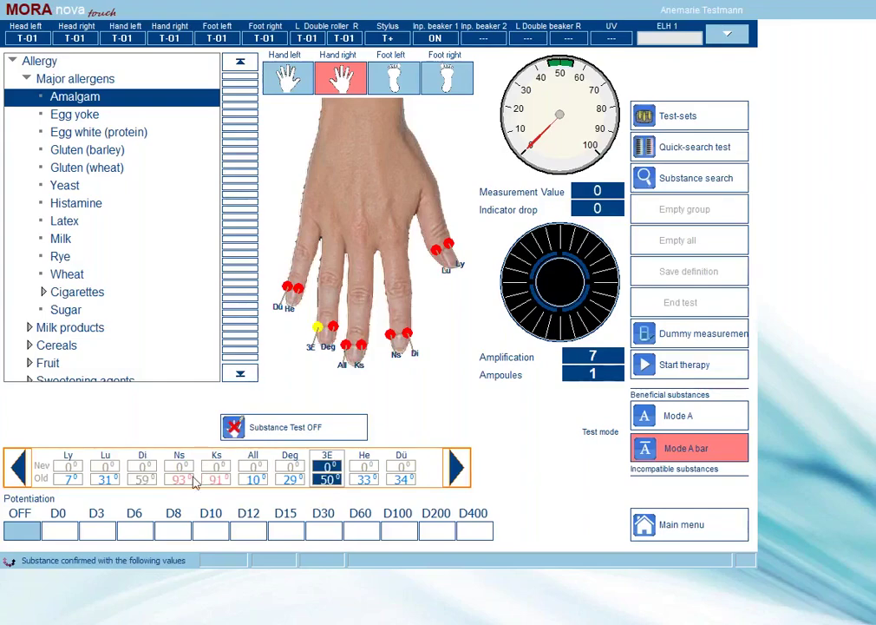
{"action": "left_click", "coordinate": [221, 470]}
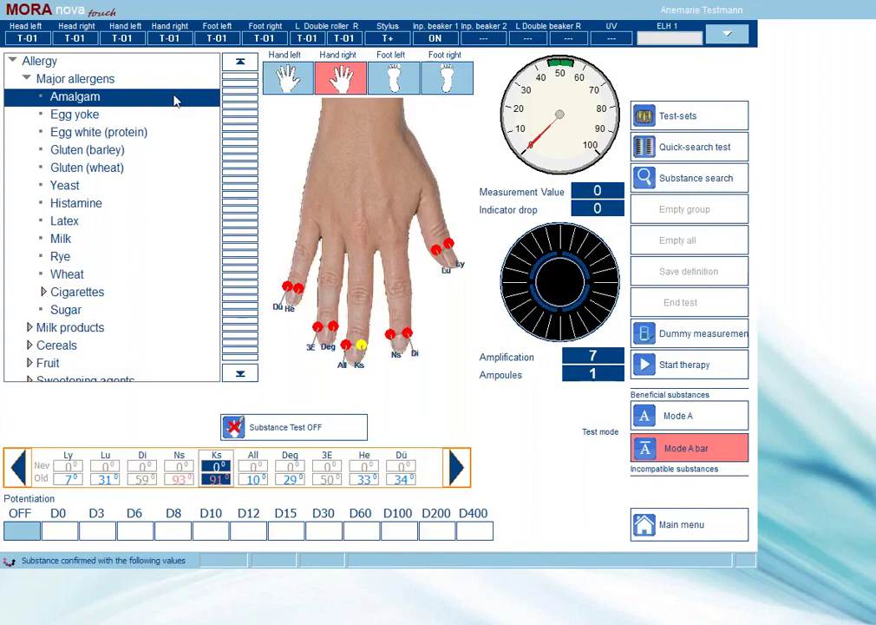
Turn the Amalgam substance test ON and select the Amplification field
{"action": "left_click", "coordinate": [305, 426]}
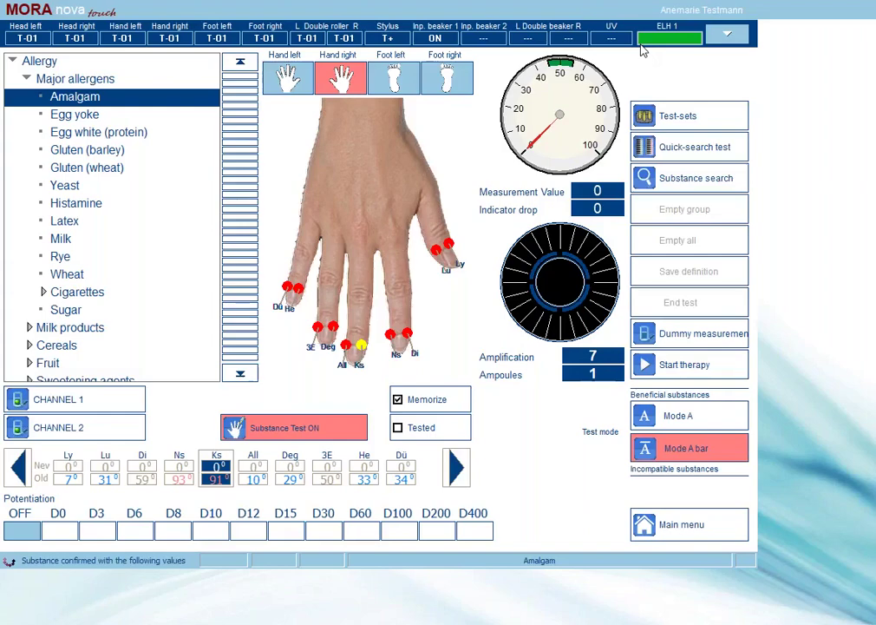
{"action": "left_click", "coordinate": [586, 361]}
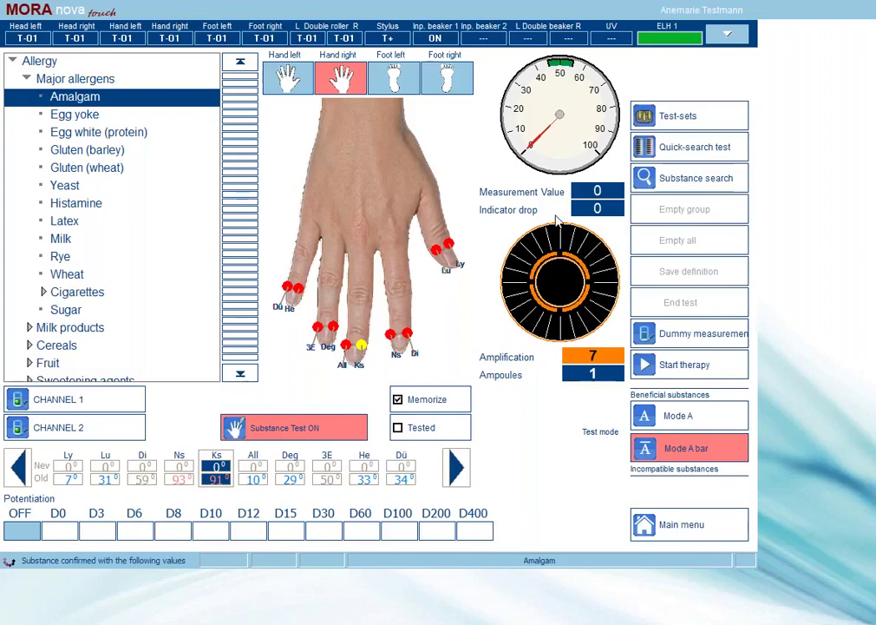
Memorize Amalgam and raise Amplification from 7 to 16,0 with 2 ampoules
{"action": "left_click", "coordinate": [452, 408]}
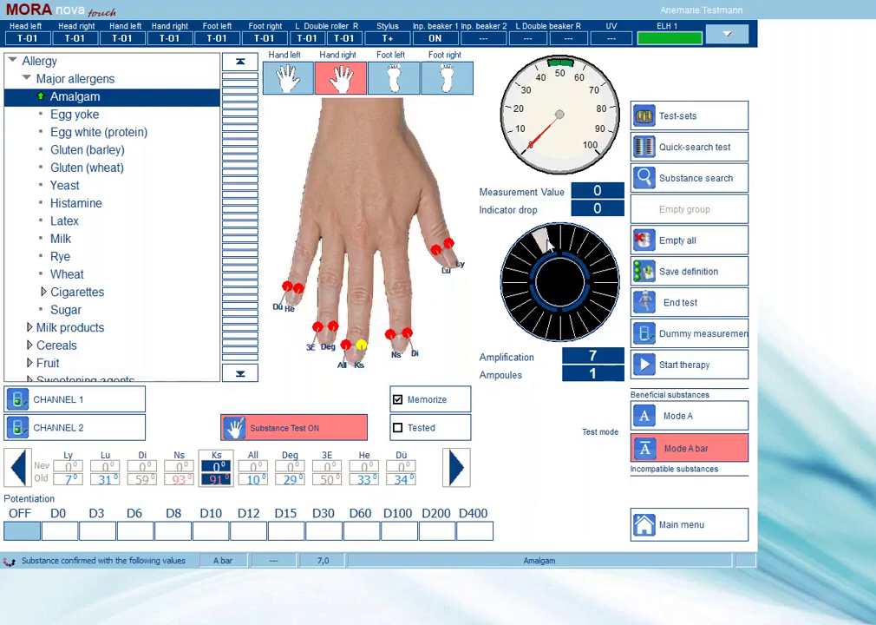
{"action": "left_click", "coordinate": [595, 269]}
{"action": "scroll", "coordinate": [595, 269], "scroll_direction": "up", "scroll_amount": 2}
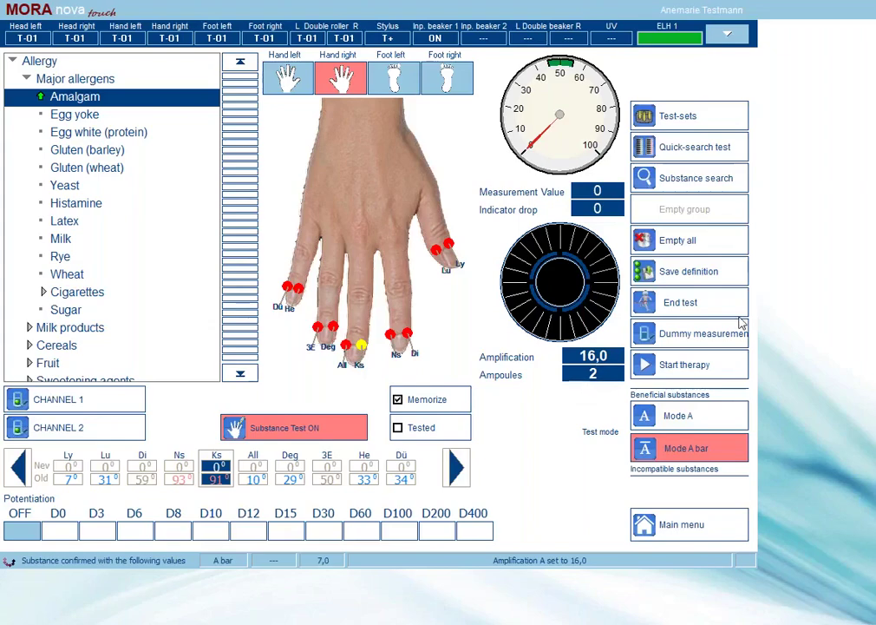
Turn amplification A up to 28,0 on the dial and open the Therapy mode dialog
{"action": "left_click", "coordinate": [565, 239]}
{"action": "left_click_drag", "start_coordinate": [553, 245], "coordinate": [581, 298]}
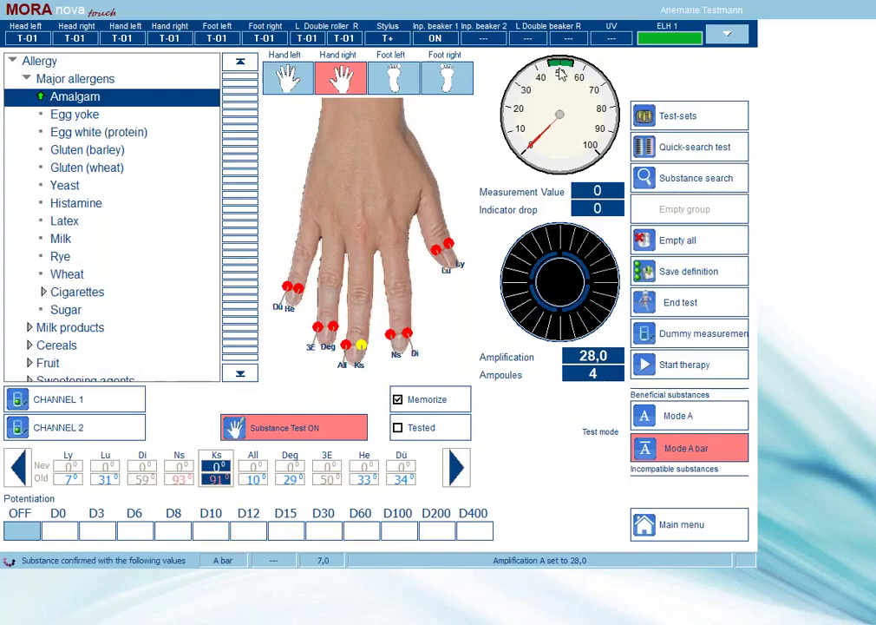
{"action": "left_click", "coordinate": [720, 369]}
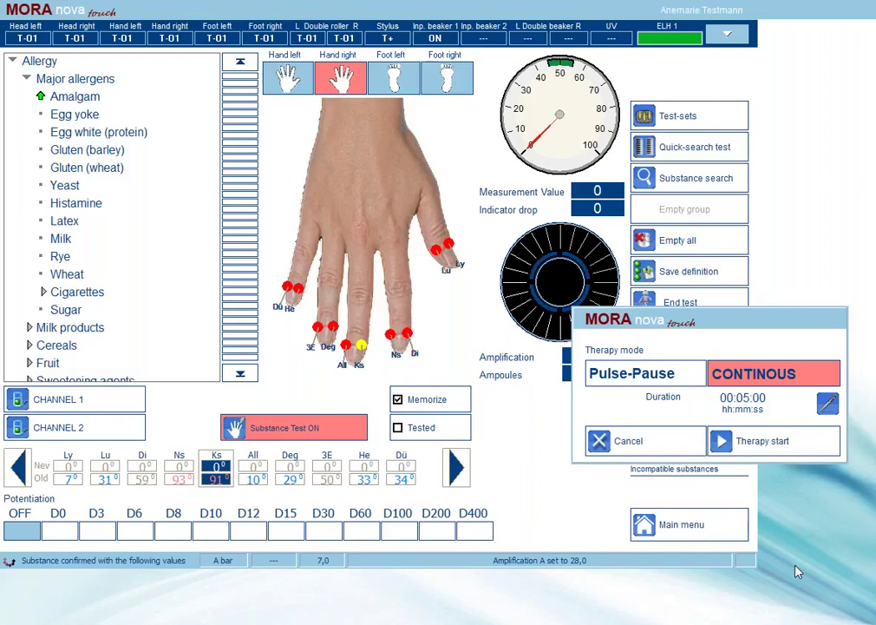
Reselect CONTINOUS mode and open the keypad for the duration value of 5
{"action": "left_click", "coordinate": [720, 374]}
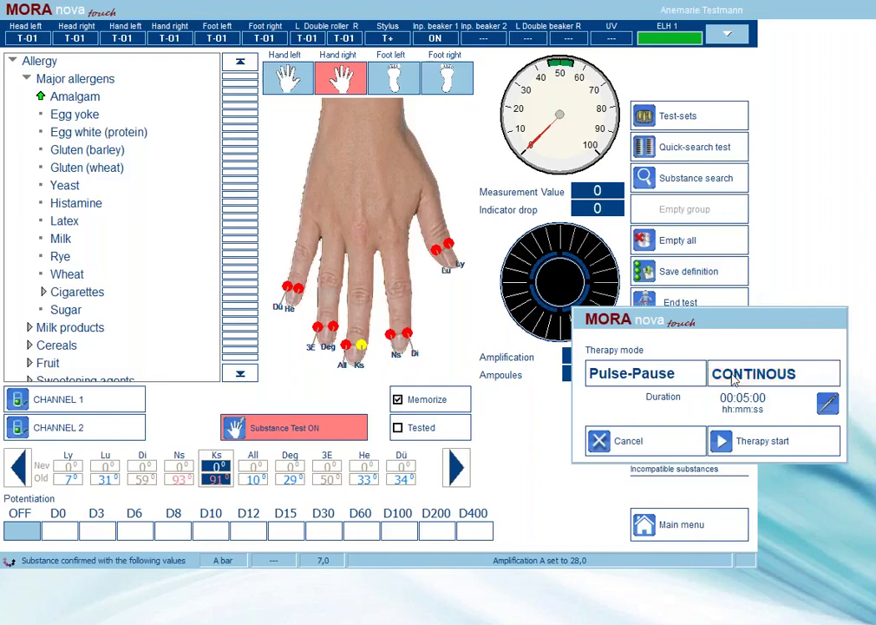
{"action": "left_click", "coordinate": [747, 381]}
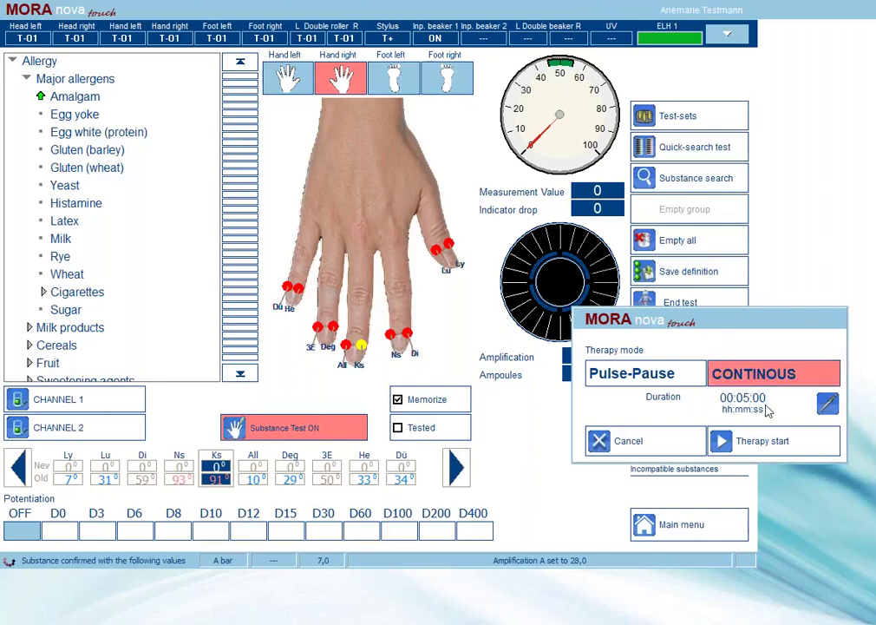
{"action": "left_click", "coordinate": [831, 408]}
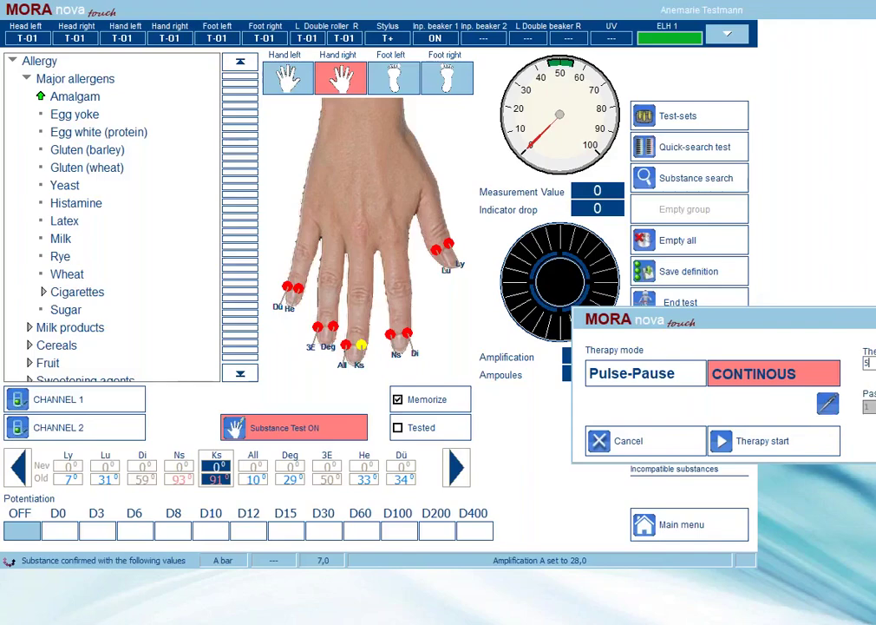
Replace the therapy duration of 5 with 1 and confirm with O.K
{"action": "left_click", "coordinate": [108, 166]}
{"action": "left_click", "coordinate": [17, 127]}
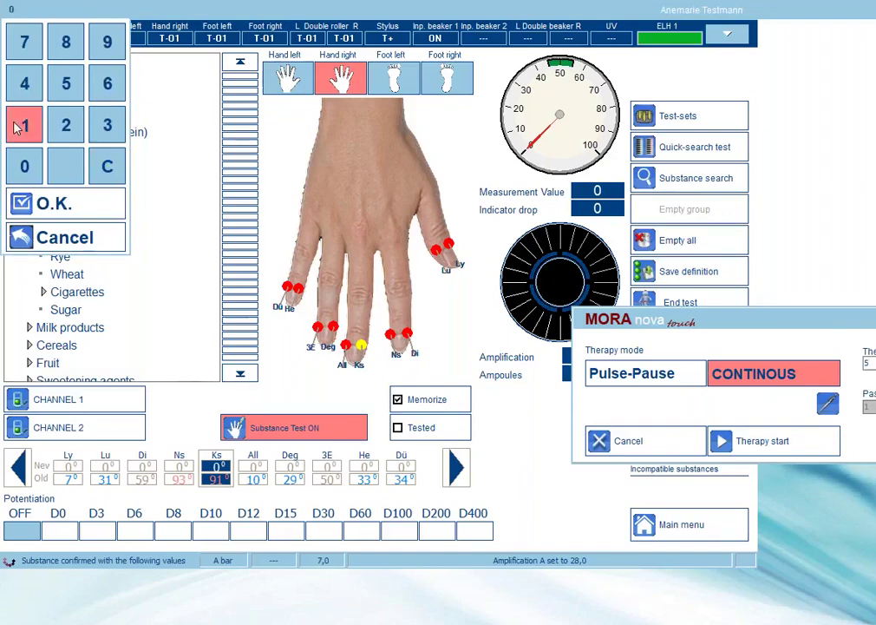
{"action": "left_click", "coordinate": [87, 206]}
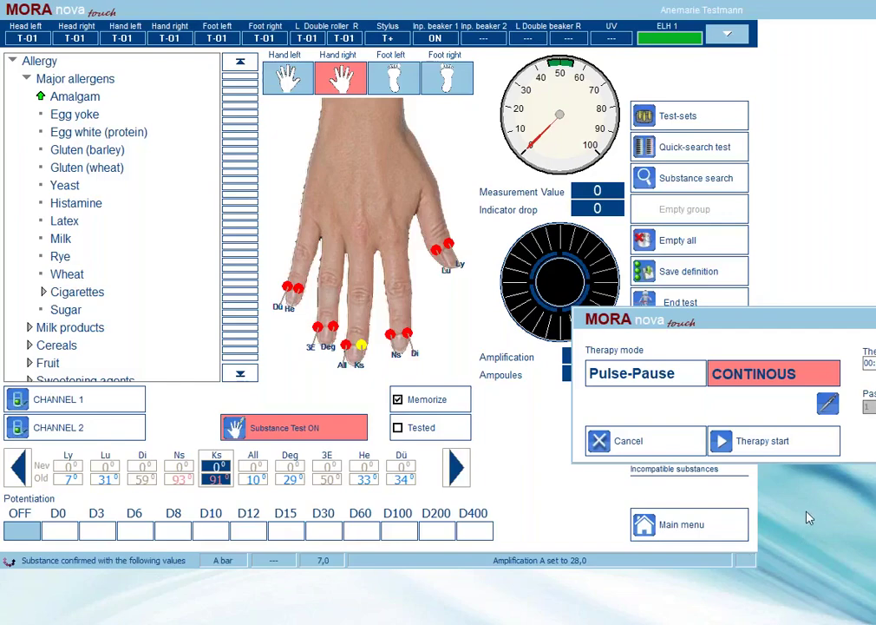
Start the 1-minute CONTINOUS Amalgam therapy at amplification 28,0
{"action": "left_click", "coordinate": [788, 441]}
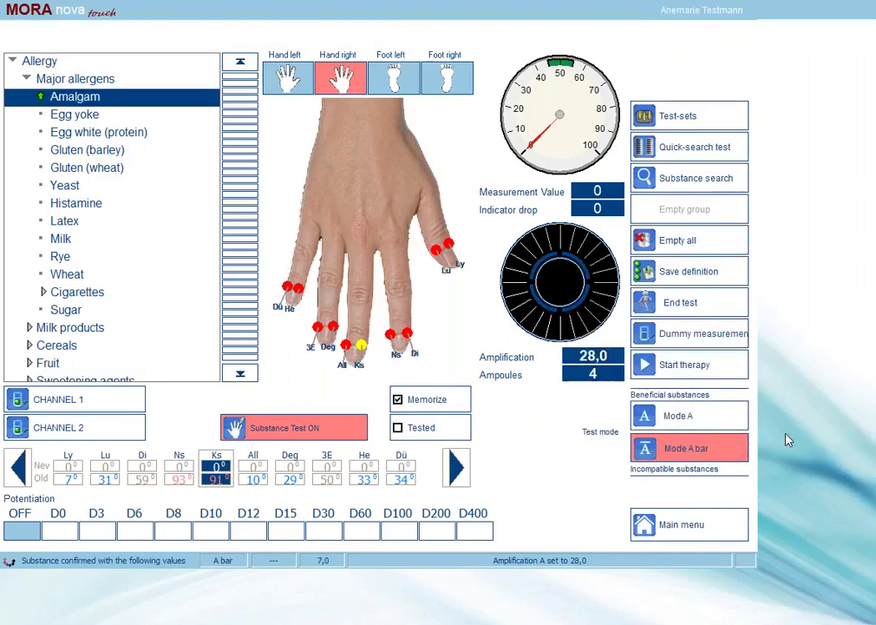